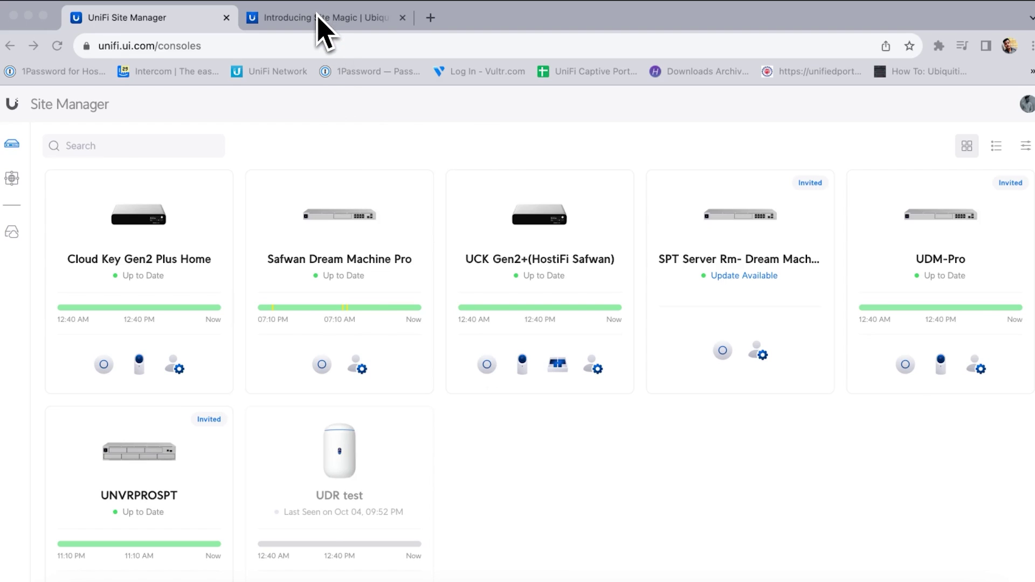
Switch to the Introducing Site Magic article to read its requirements and FAQ.
click(317, 24)
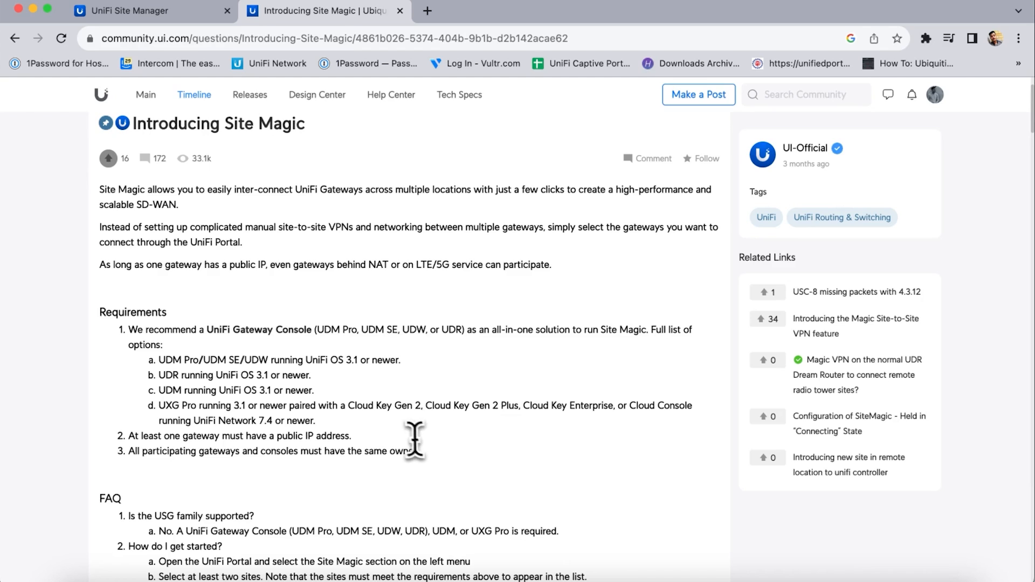
Return to the UniFi Site Manager consoles overview.
click(150, 11)
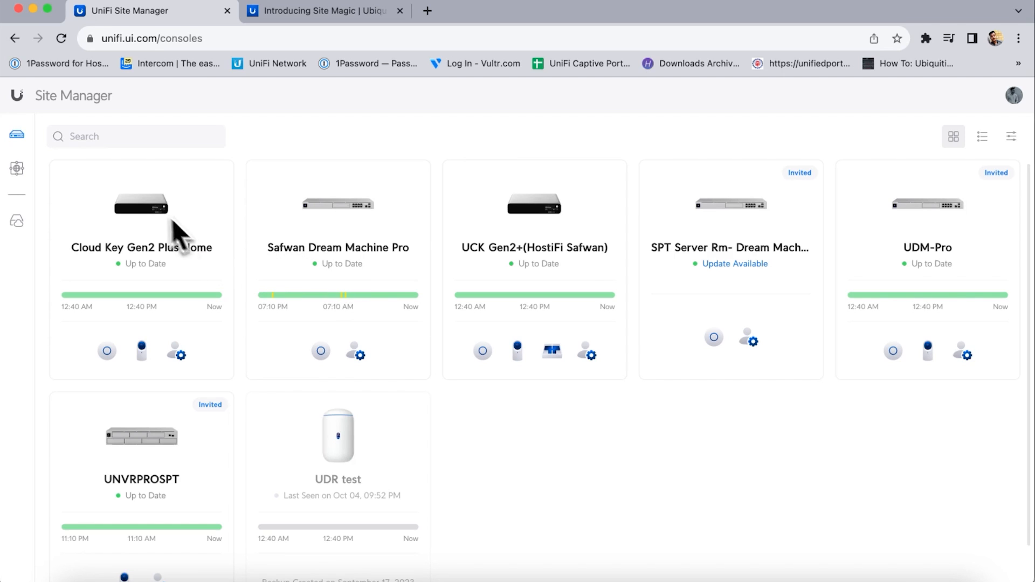
Start Site Magic Group 1 with both gateway consoles selected and added.
click(17, 168)
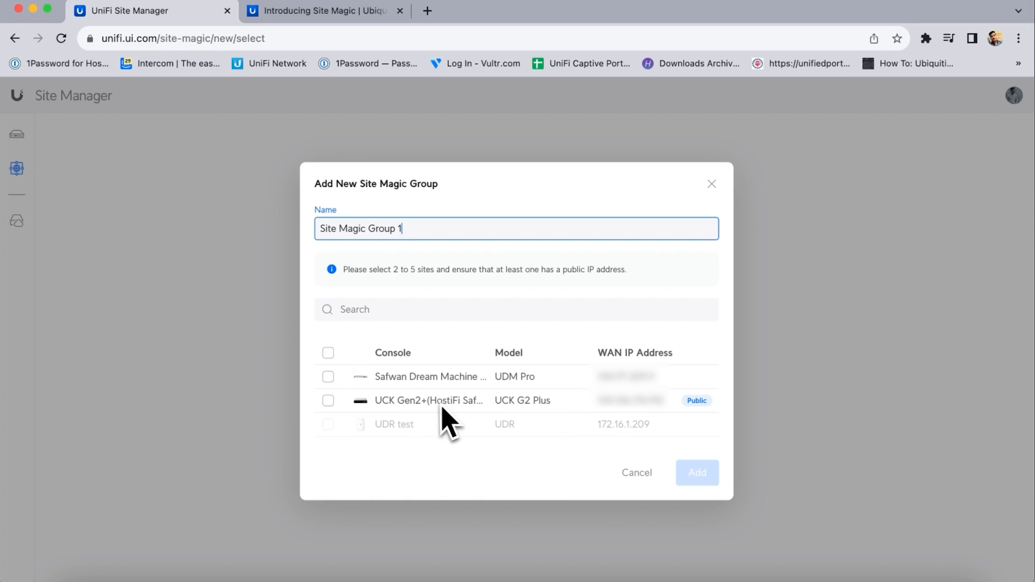
click(328, 376)
click(328, 400)
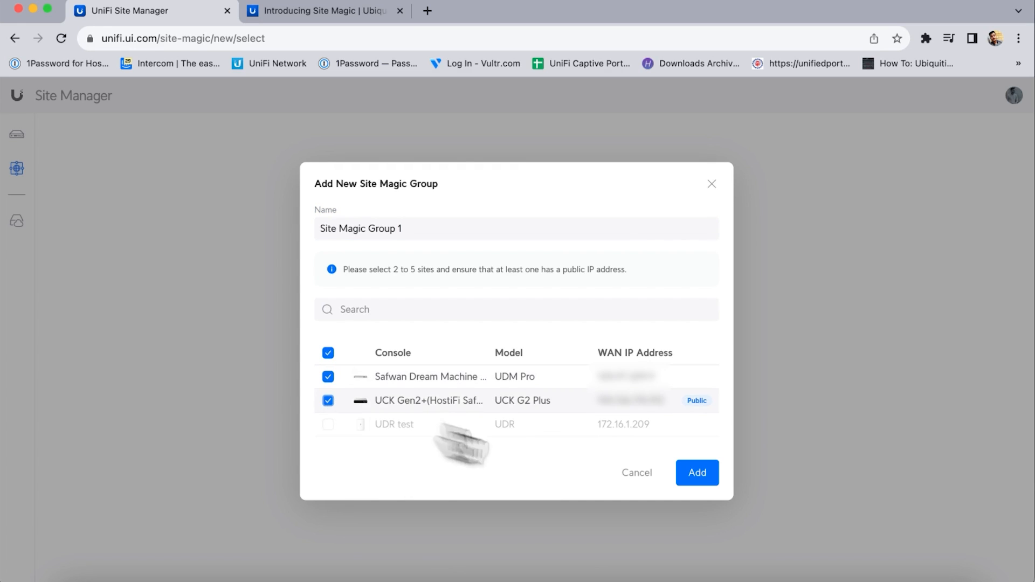
click(698, 473)
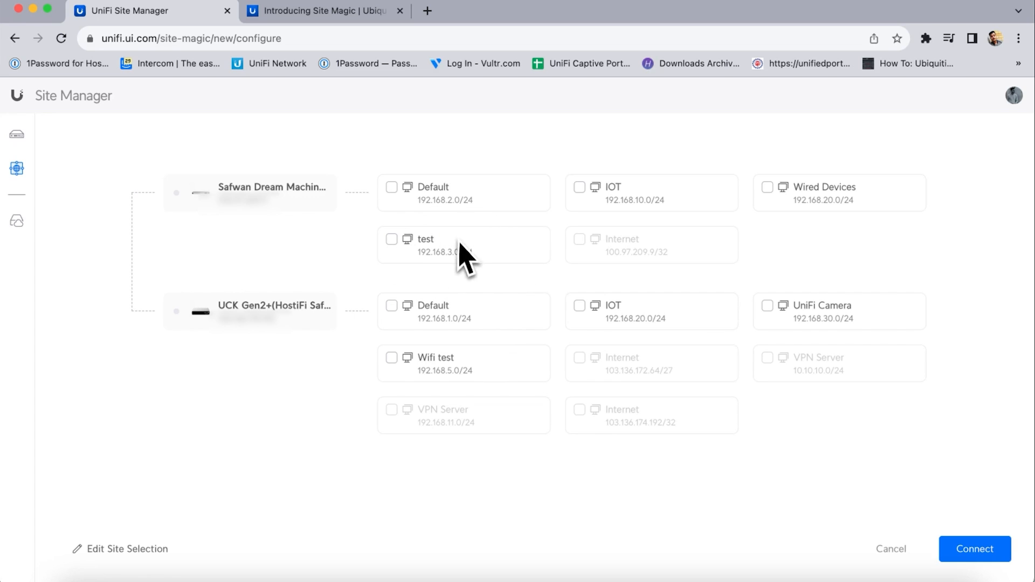
Link Default 192.168.2.0/24, test 192.168.3.0/24, Default 192.168.1.0/24 and Wifi test 192.168.5.0/24, then connect the group.
click(394, 188)
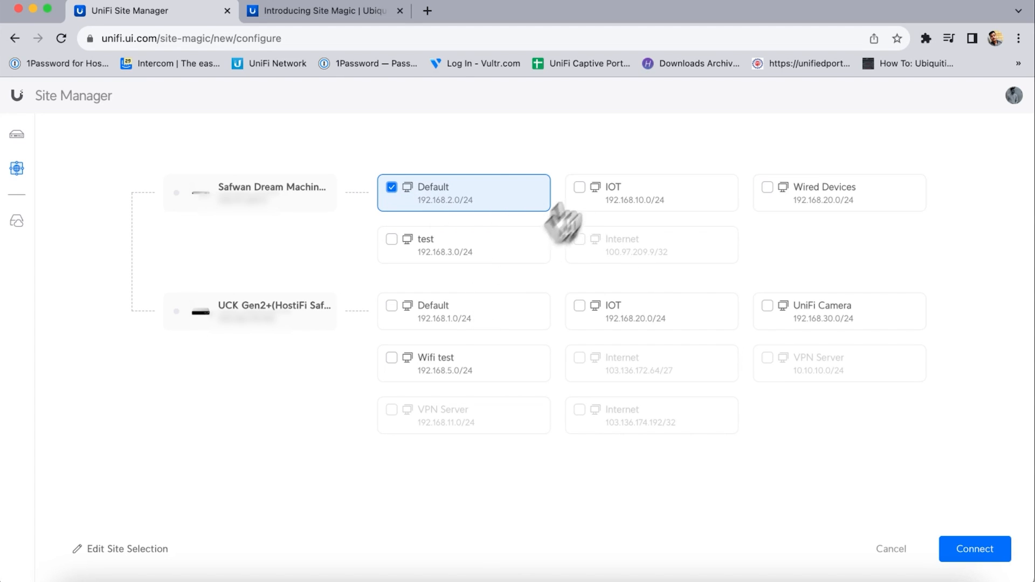
click(392, 241)
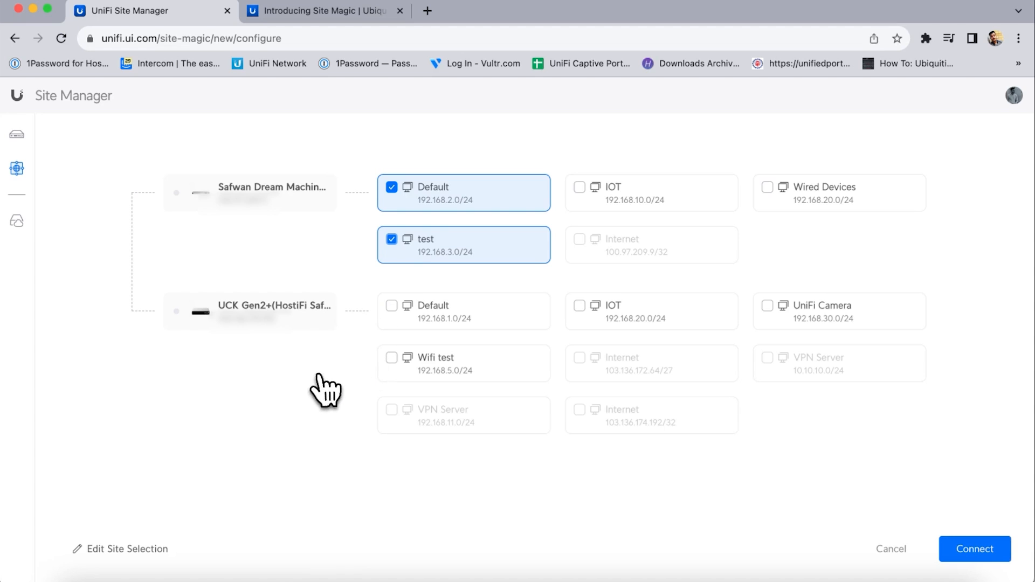
click(392, 308)
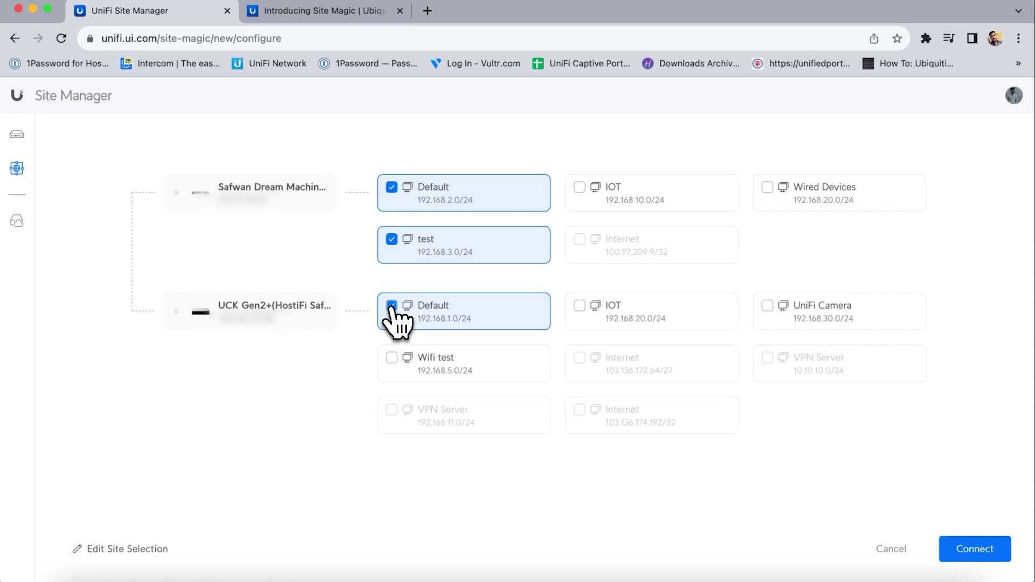
click(393, 358)
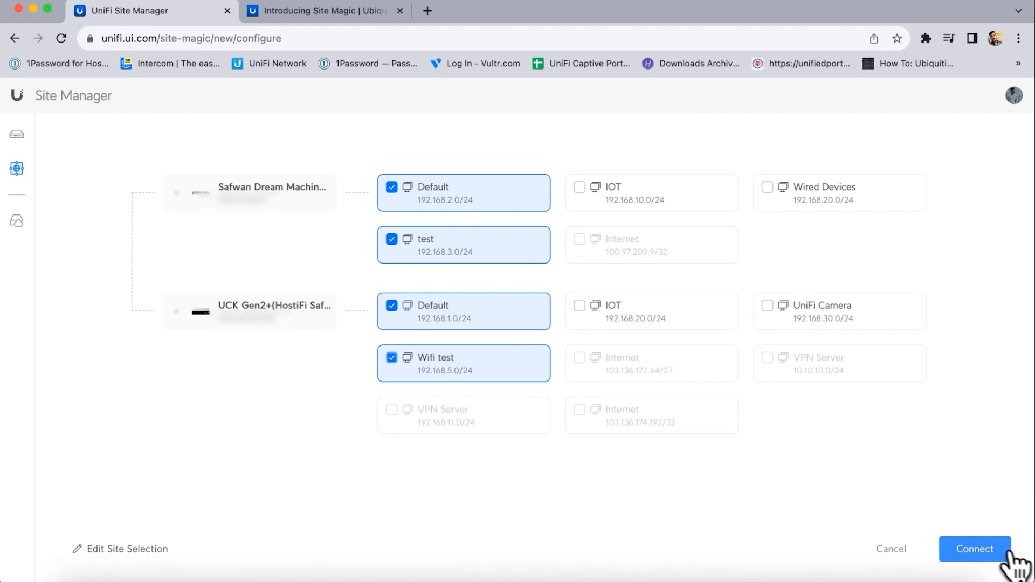
click(983, 551)
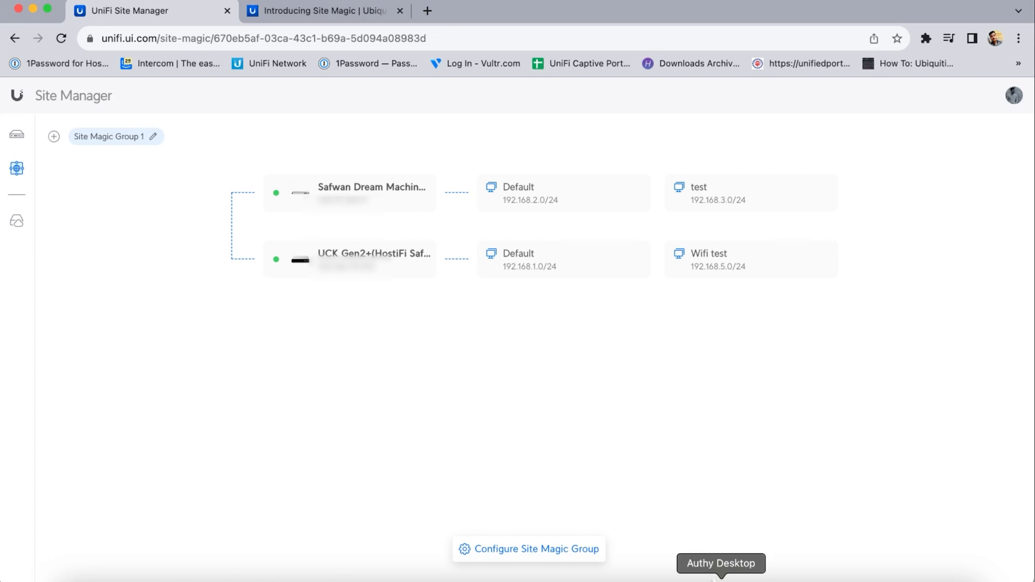
Ping 192.168.1.1 in Terminal across the new link, stop it, and return to the group page.
click(693, 576)
text(ping 192.168.1)
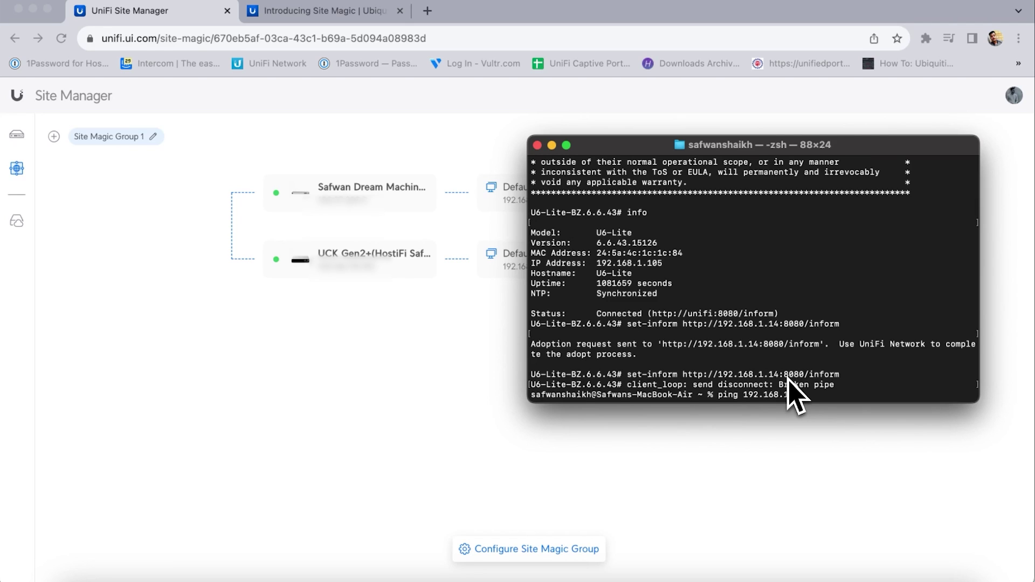
text(.1)
key(Return)
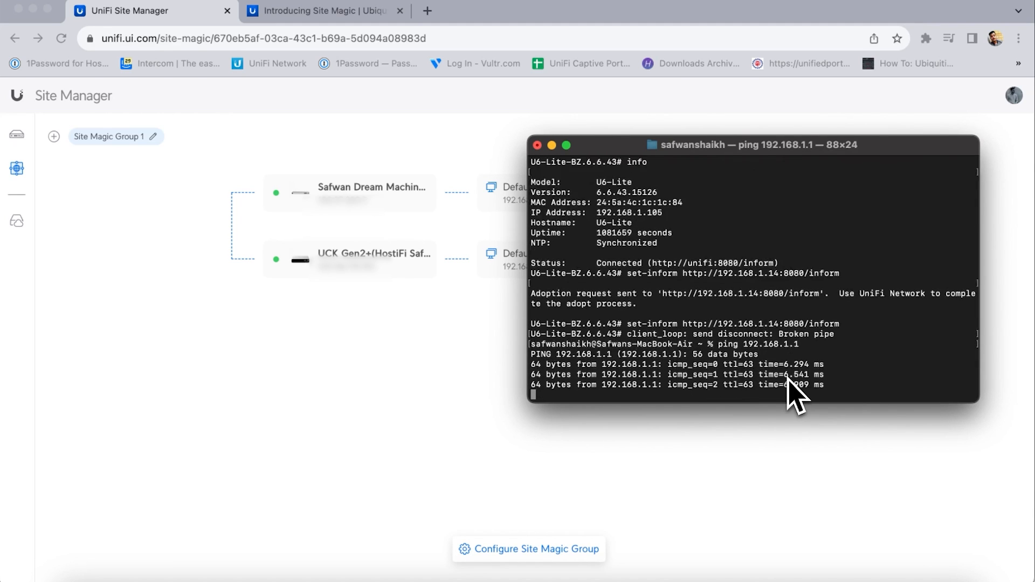
key(ctrl+c)
click(433, 328)
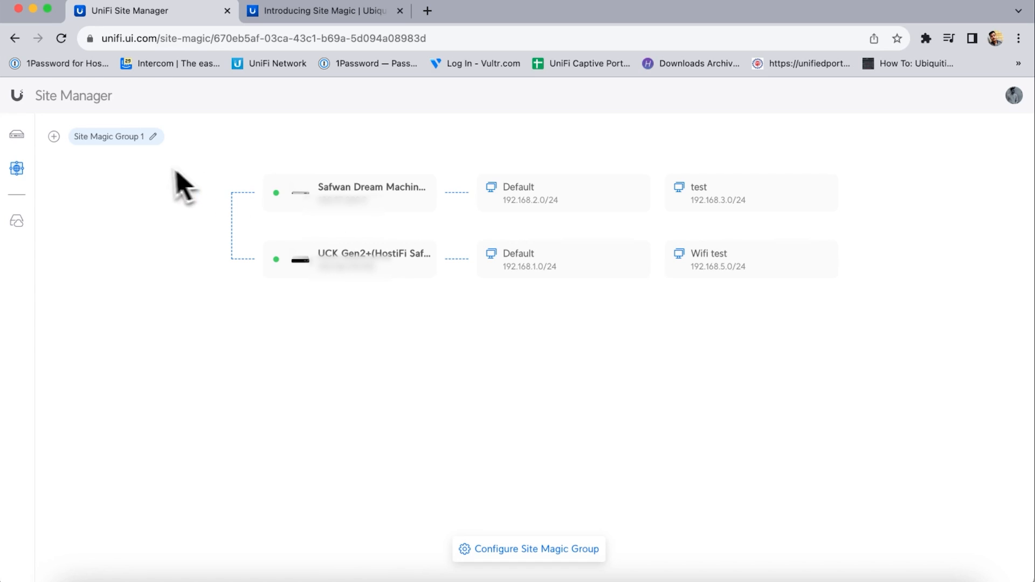
click(53, 136)
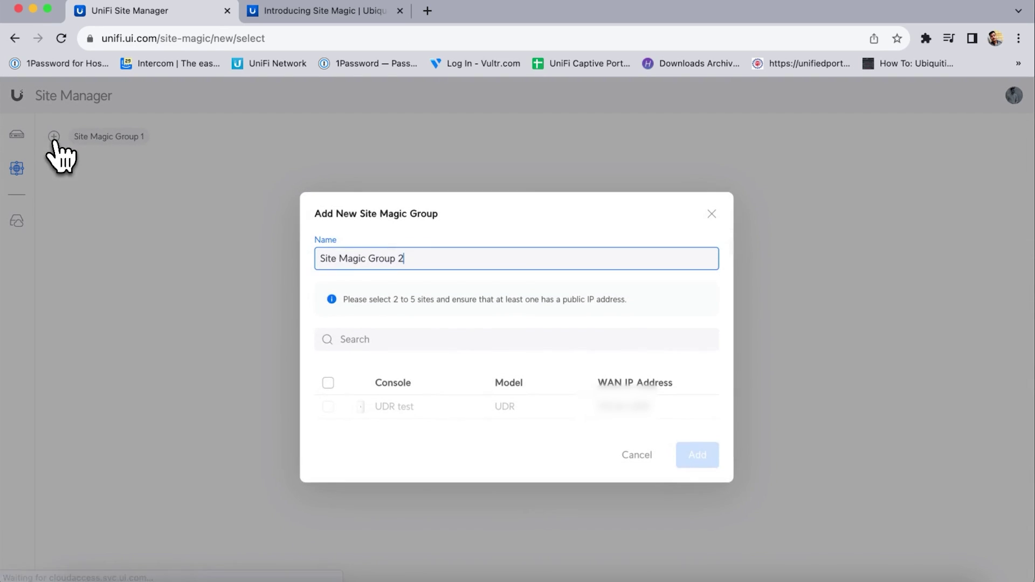
click(637, 449)
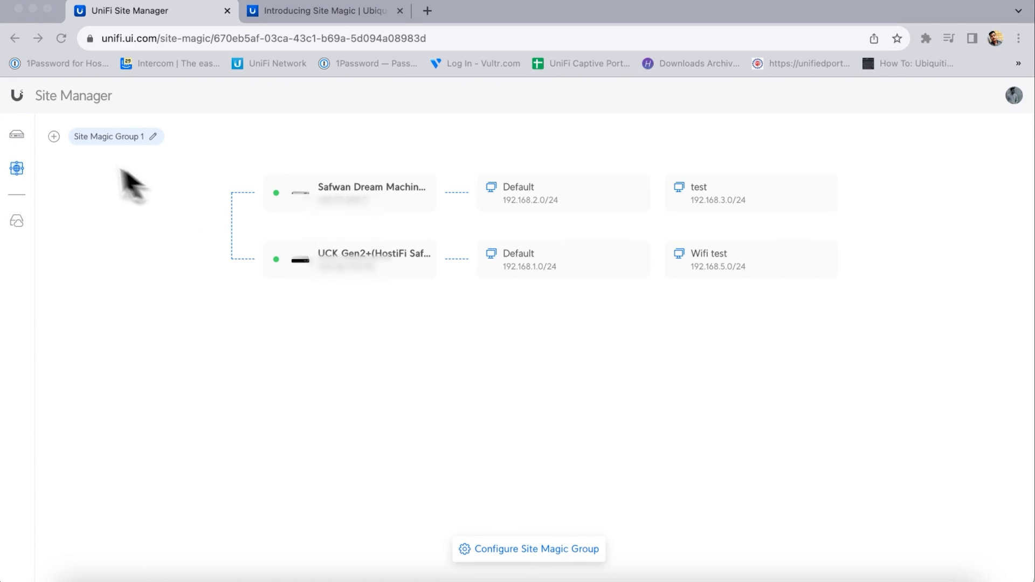
click(54, 136)
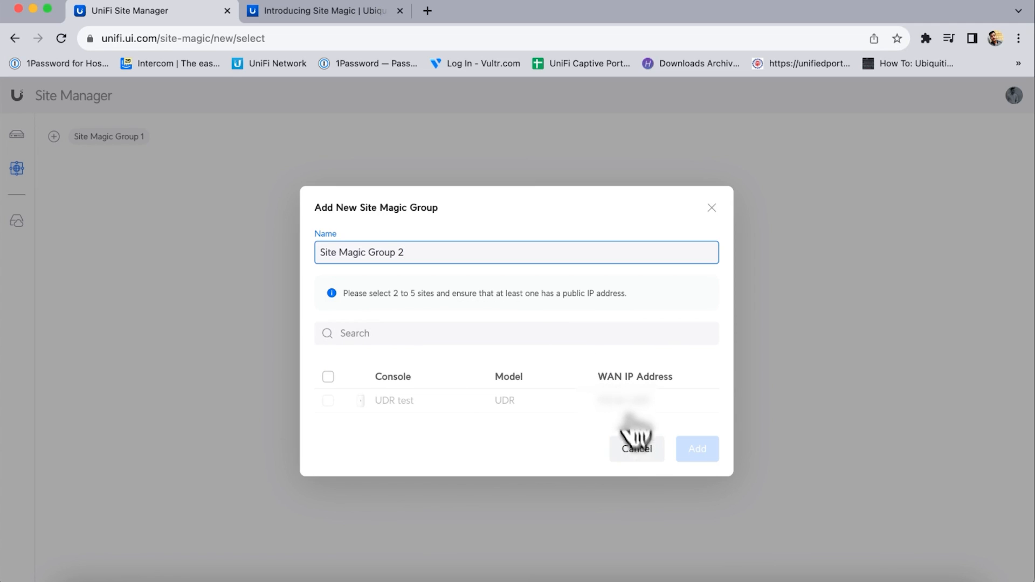
click(636, 449)
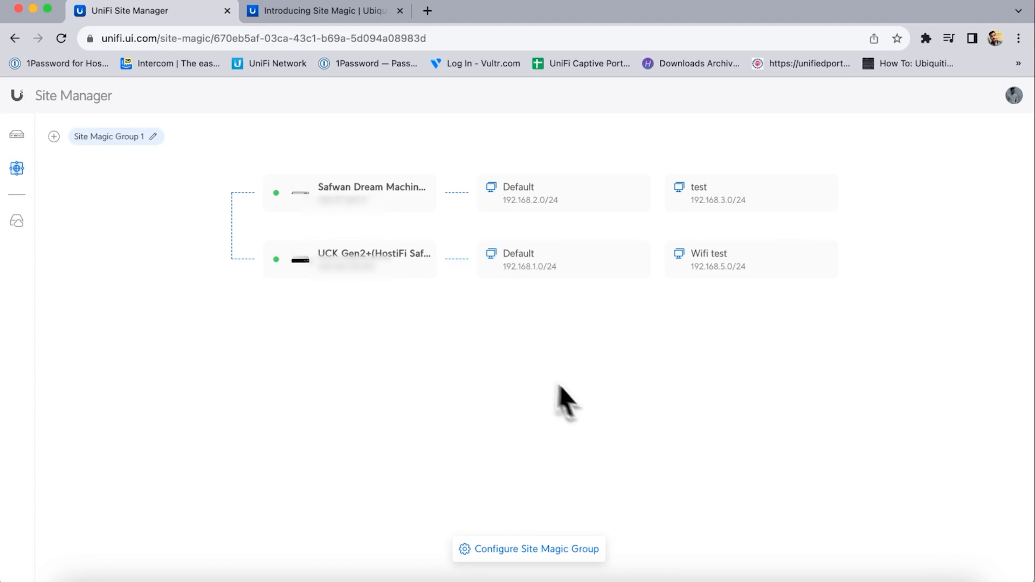
Review the ping statistics (4 received, 0.0% loss) in Terminal and return to the group page.
click(693, 578)
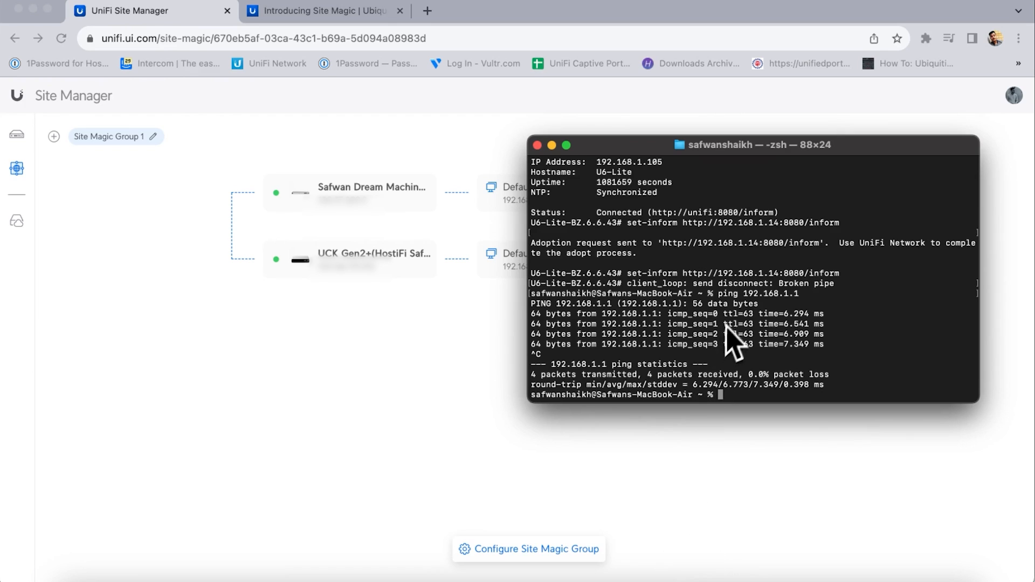
text(ping 192.168.1.1)
key(Return)
click(397, 111)
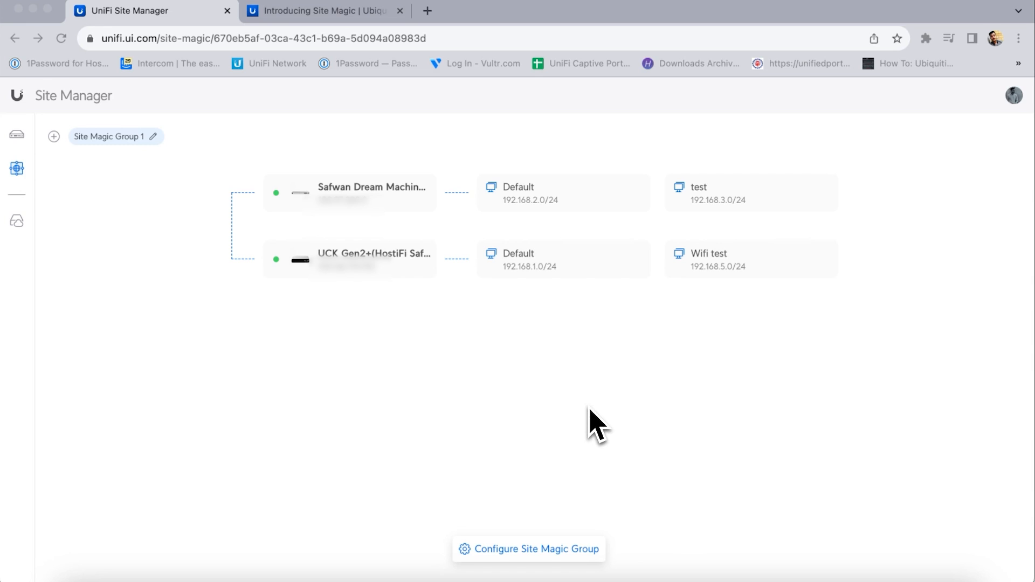
click(517, 550)
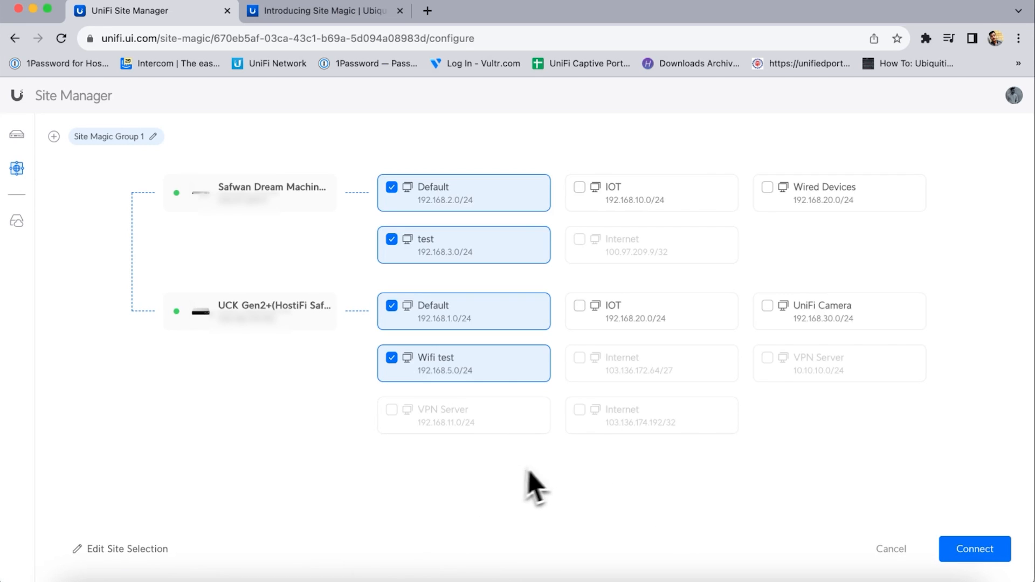
click(897, 549)
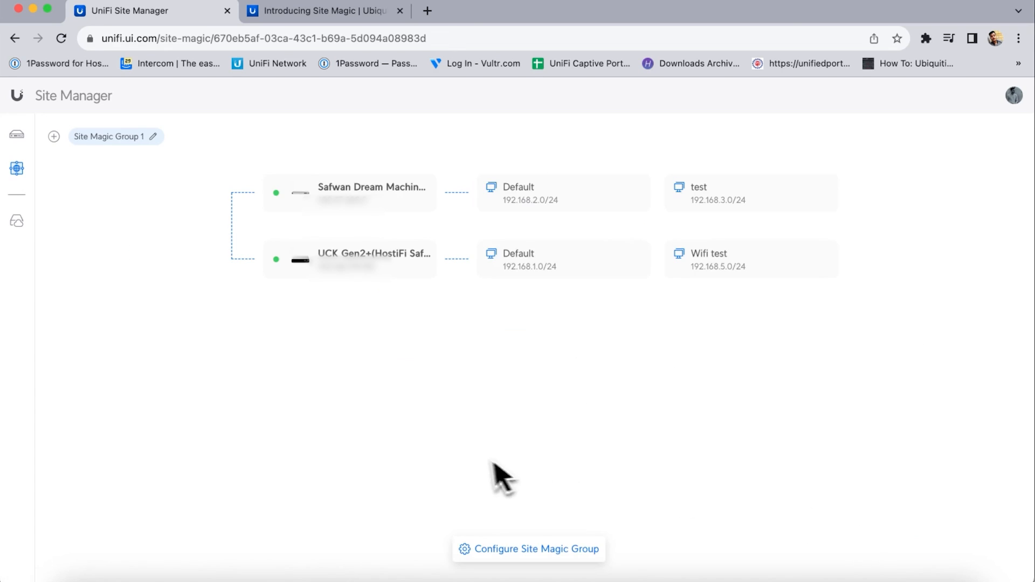